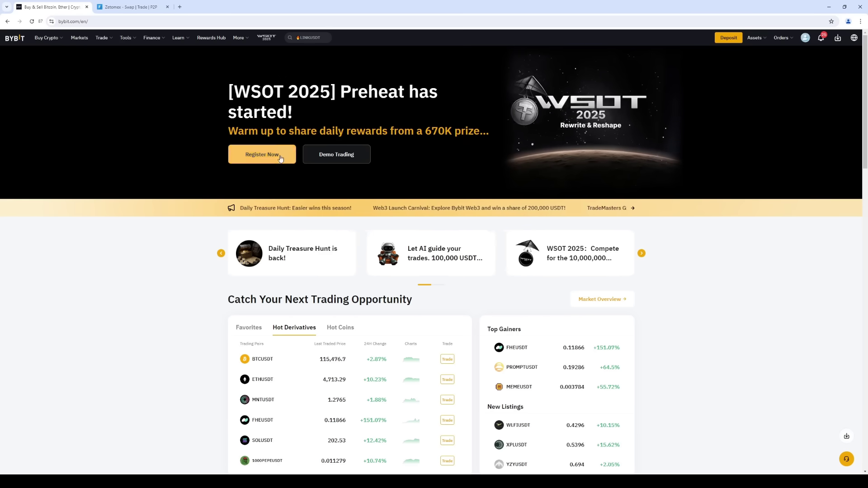
Market-buy BNB on the BNB/USDT spot pair using 100% of the USDT balance (about 1.12 BNB).
{"action": "mouse_move", "coordinate": [103, 38]}
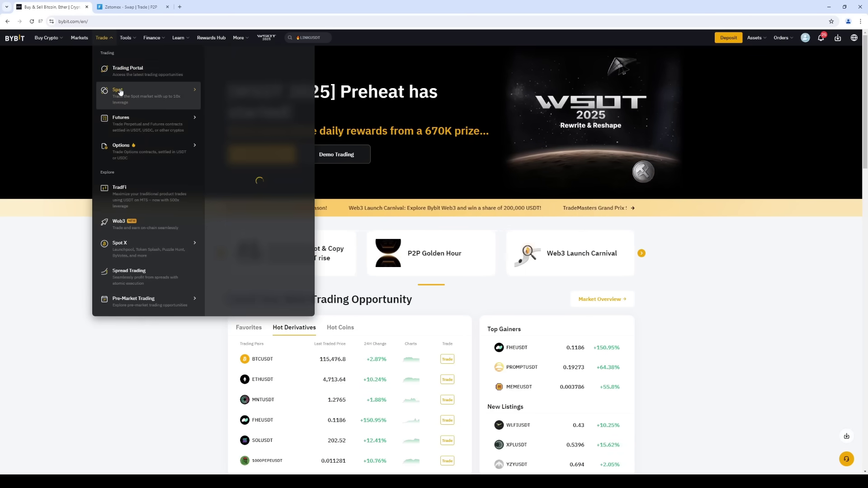
{"action": "left_click", "coordinate": [120, 92]}
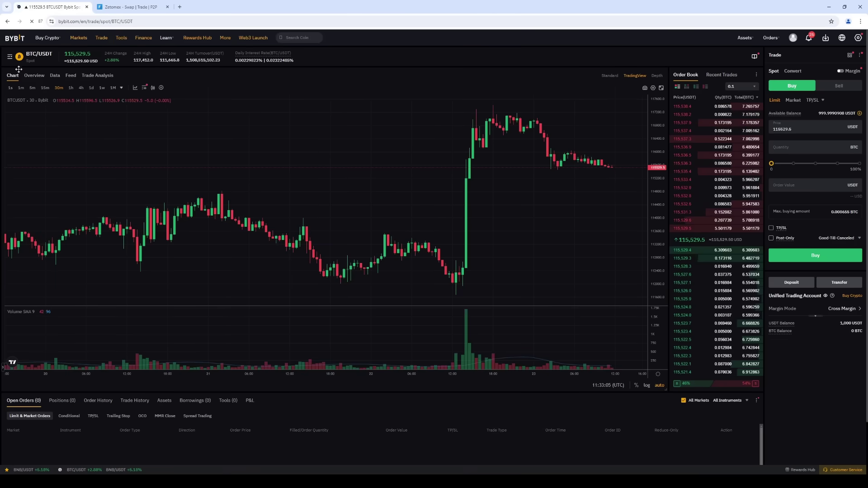
{"action": "mouse_move", "coordinate": [20, 58]}
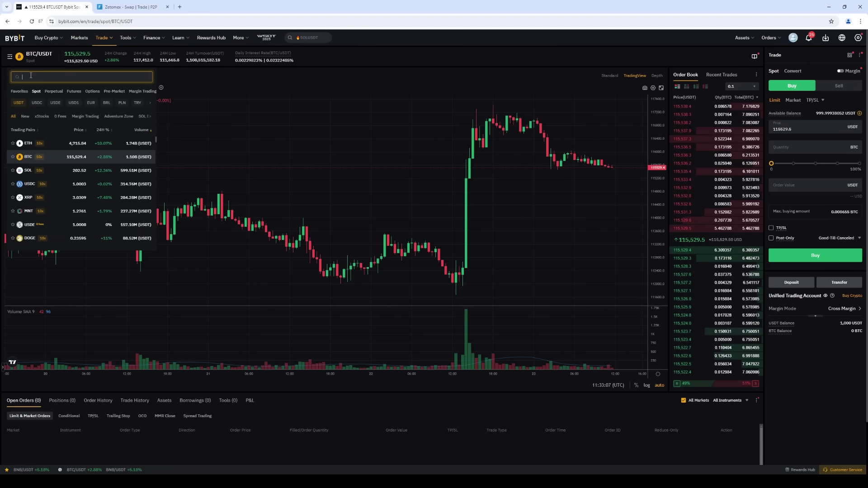
{"action": "type", "text": "BNB"}
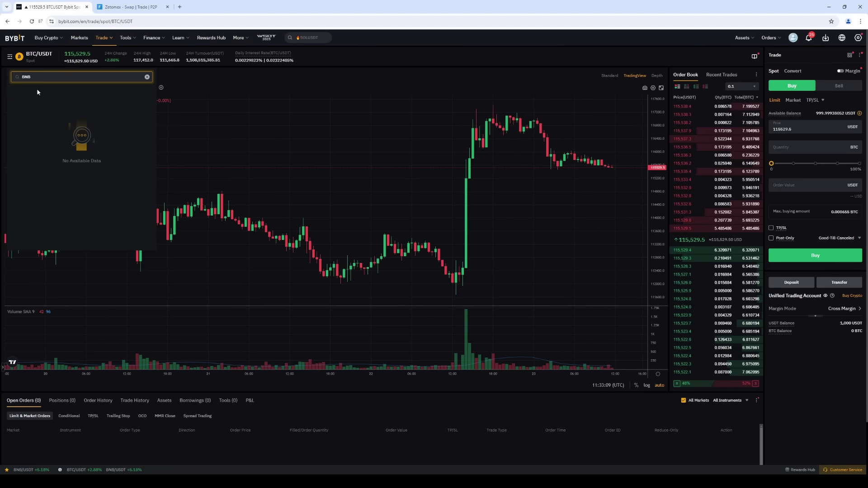
{"action": "left_click", "coordinate": [47, 98]}
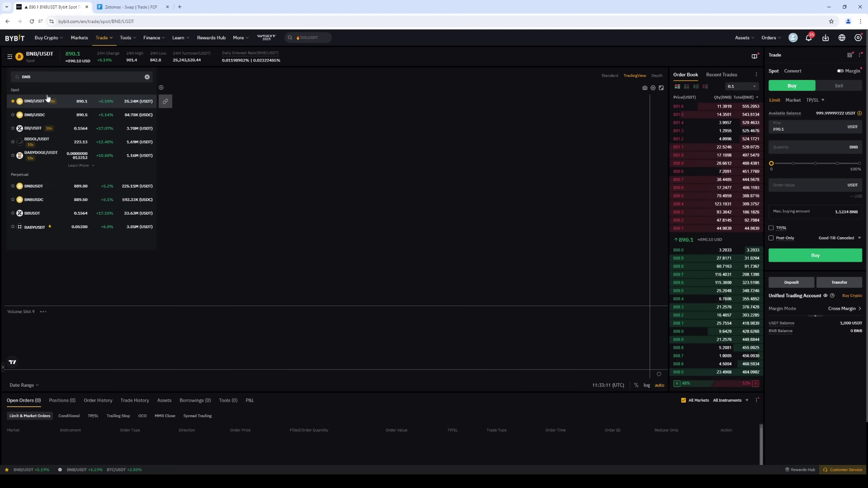
{"action": "left_click", "coordinate": [792, 101]}
{"action": "left_click_drag", "start_coordinate": [771, 143], "coordinate": [859, 143]}
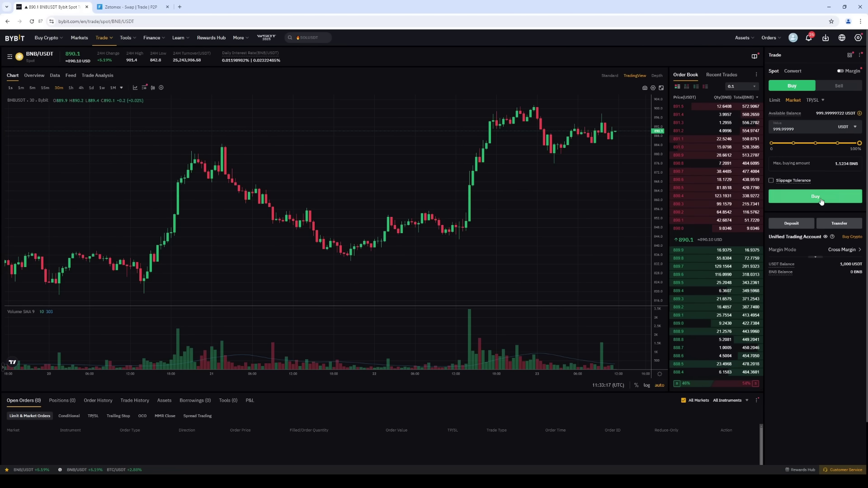
{"action": "left_click", "coordinate": [822, 201]}
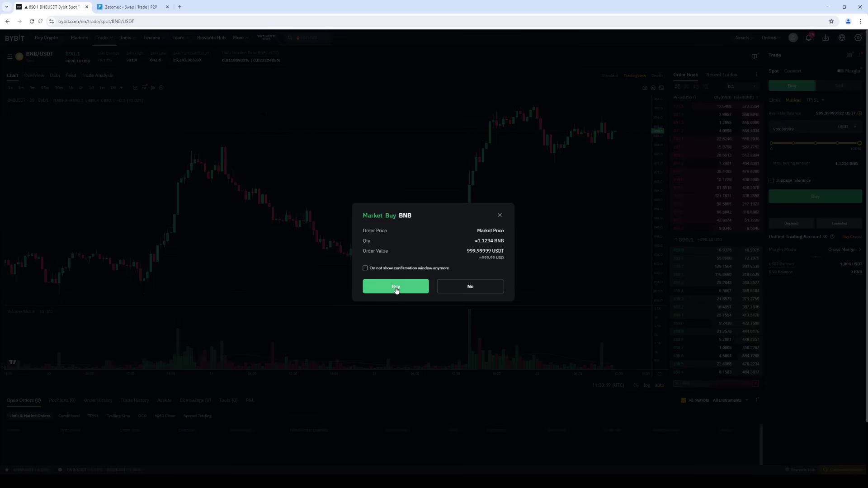
{"action": "left_click", "coordinate": [396, 288]}
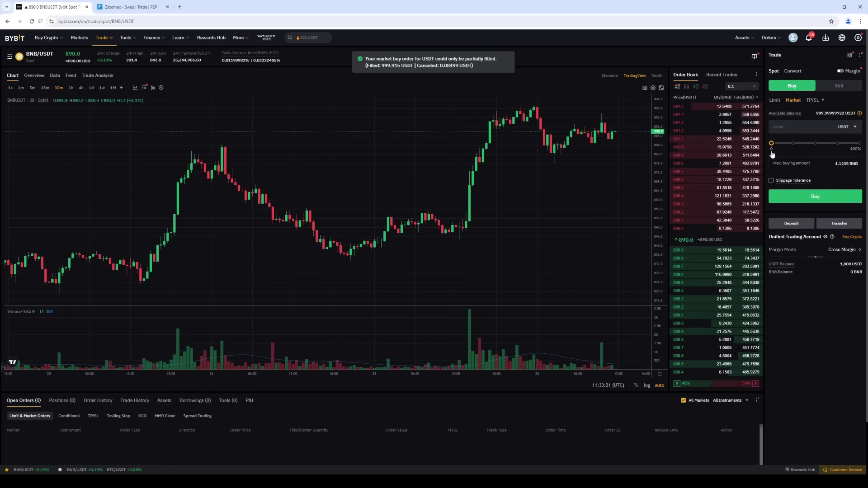
{"action": "mouse_move", "coordinate": [745, 39]}
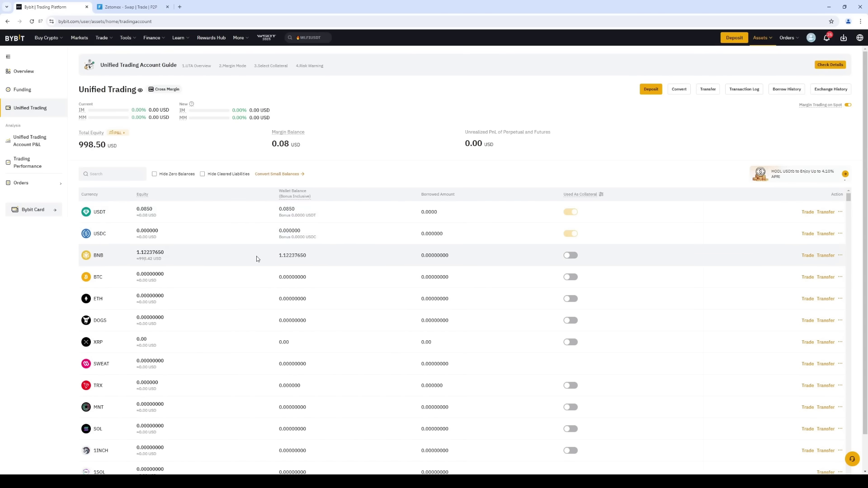
Bring up the Zetomex exchange homepage in the second browser tab.
{"action": "left_click", "coordinate": [131, 6]}
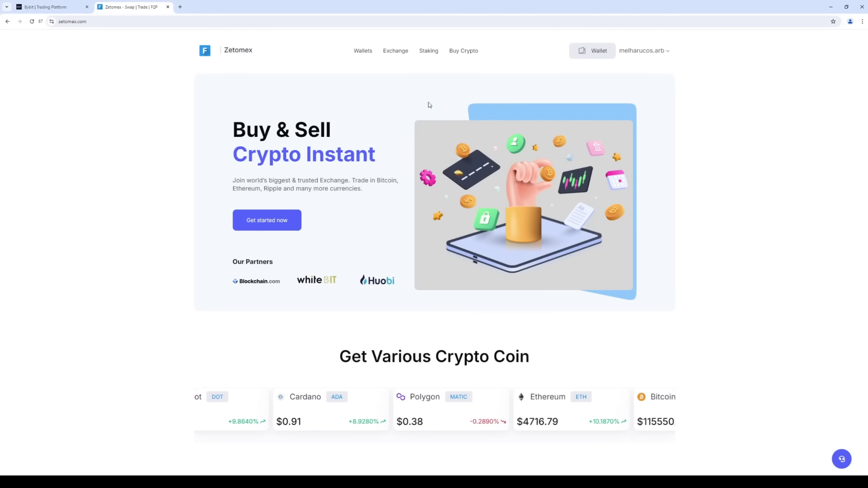
Go to the Zetomex Exchange page and scroll down toward the Wallets link.
{"action": "left_click", "coordinate": [395, 56]}
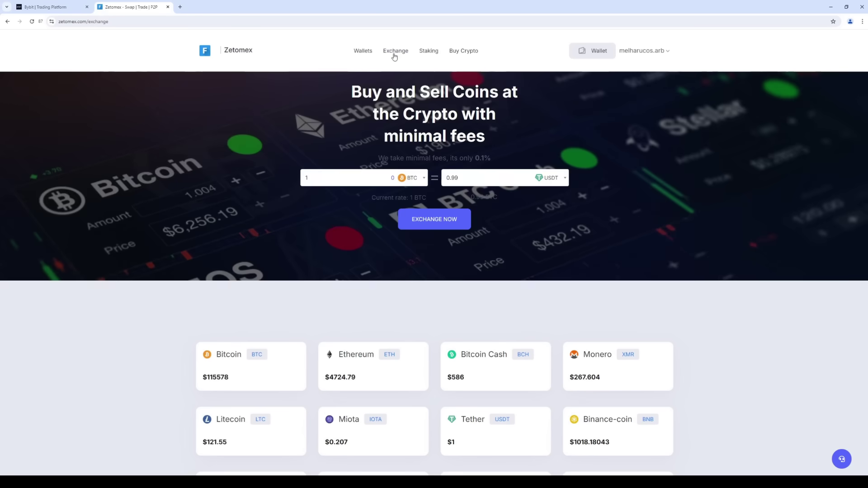
{"action": "scroll", "coordinate": [483, 222], "scroll_direction": "down", "scroll_amount": 2}
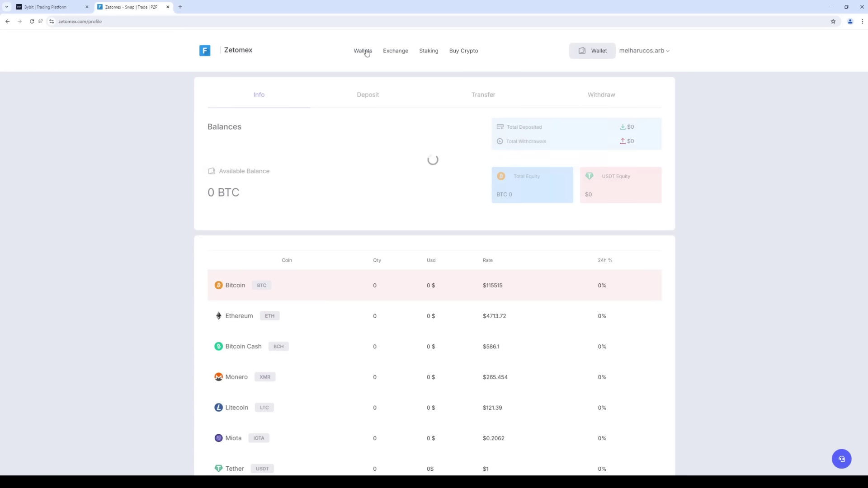
Generate a Zetomex BNB deposit address on BEP-20, then return to Bybit's assets page.
{"action": "left_click", "coordinate": [370, 95]}
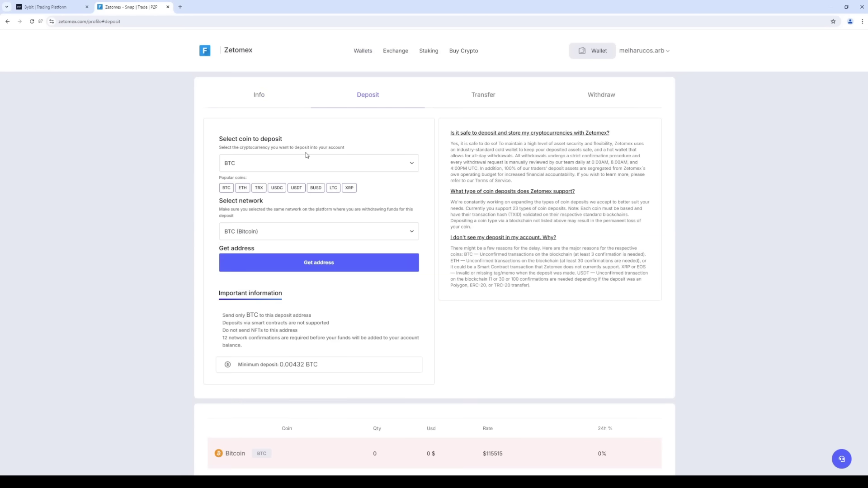
{"action": "left_click", "coordinate": [296, 160]}
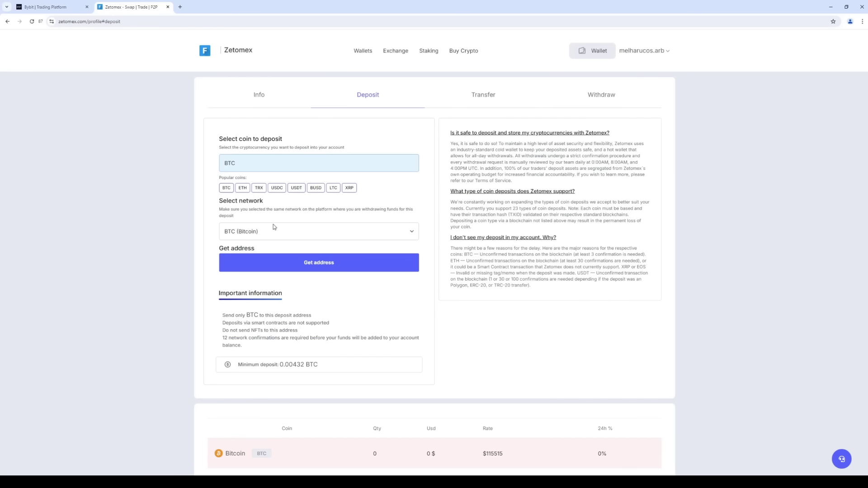
{"action": "type", "text": "BNB"}
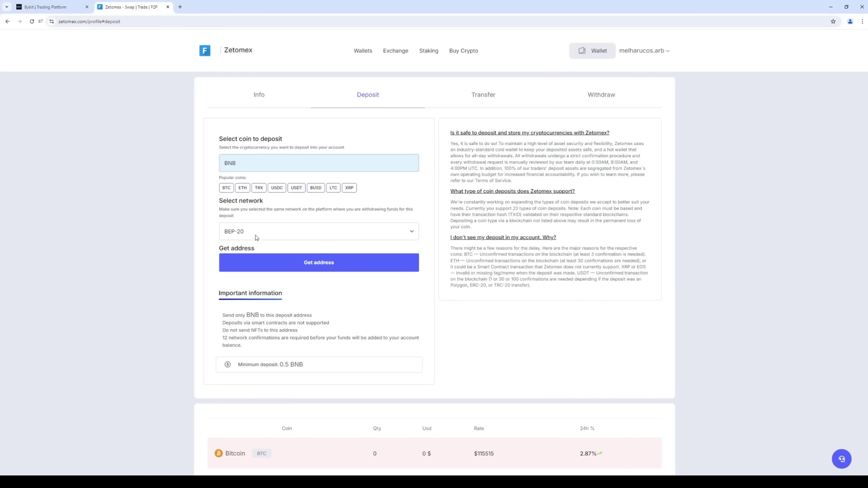
{"action": "left_click", "coordinate": [300, 268]}
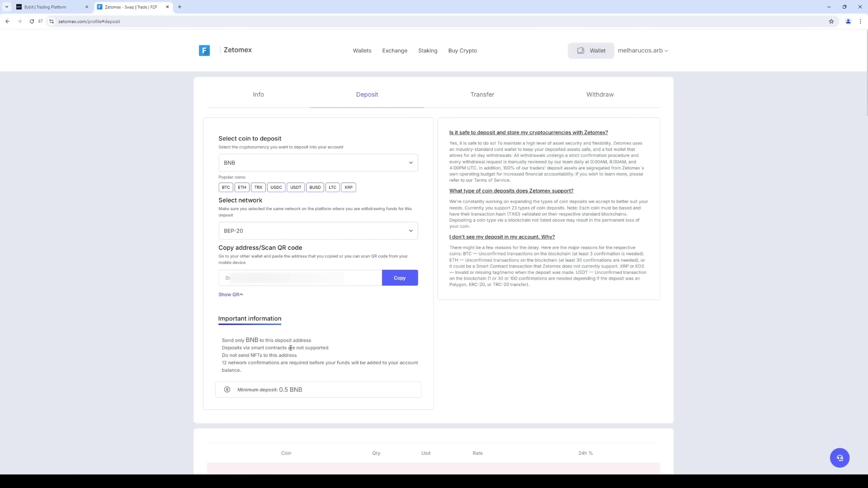
{"action": "left_click", "coordinate": [62, 7]}
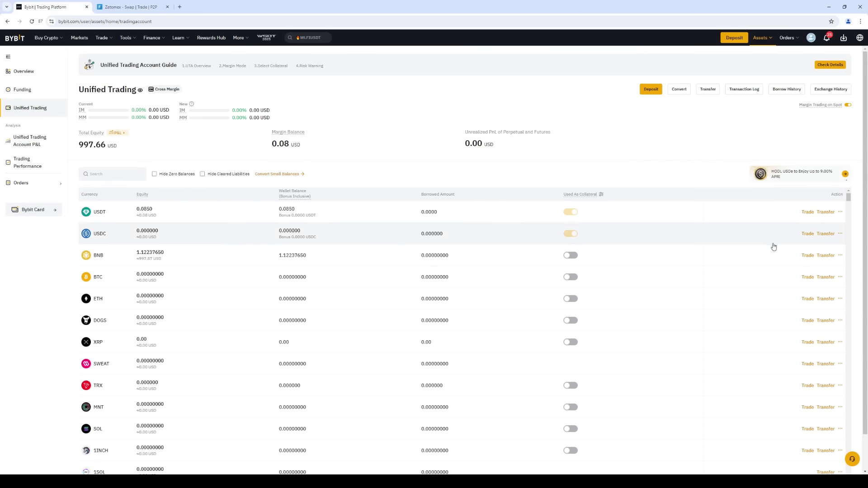
Transfer all 1.12237650 BNB from Unified Trading to Funding and view the Funding account.
{"action": "left_click", "coordinate": [822, 256]}
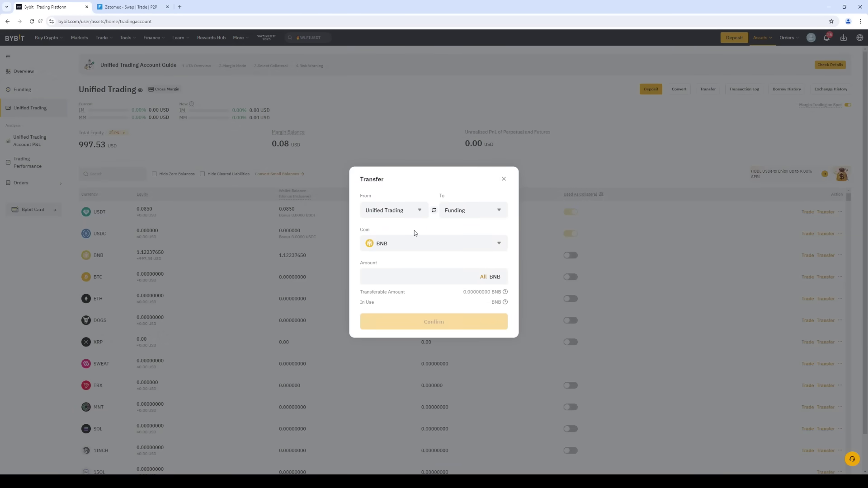
{"action": "left_click", "coordinate": [483, 276]}
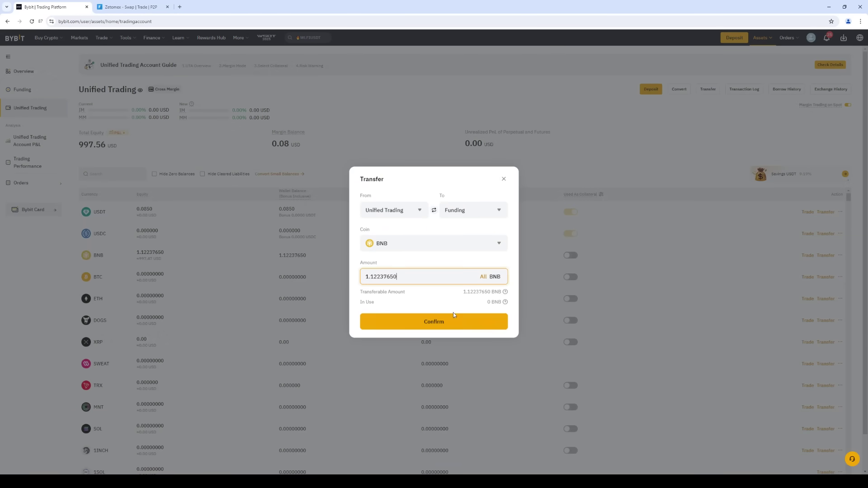
{"action": "left_click", "coordinate": [443, 322]}
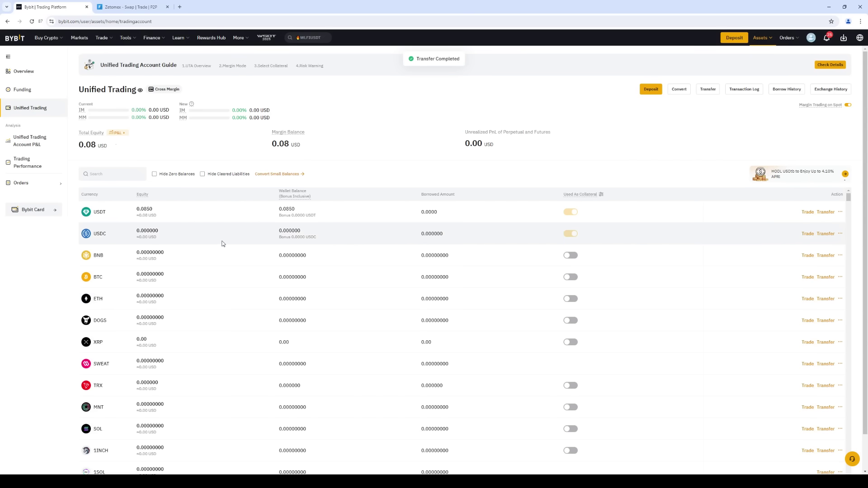
{"action": "left_click", "coordinate": [28, 92]}
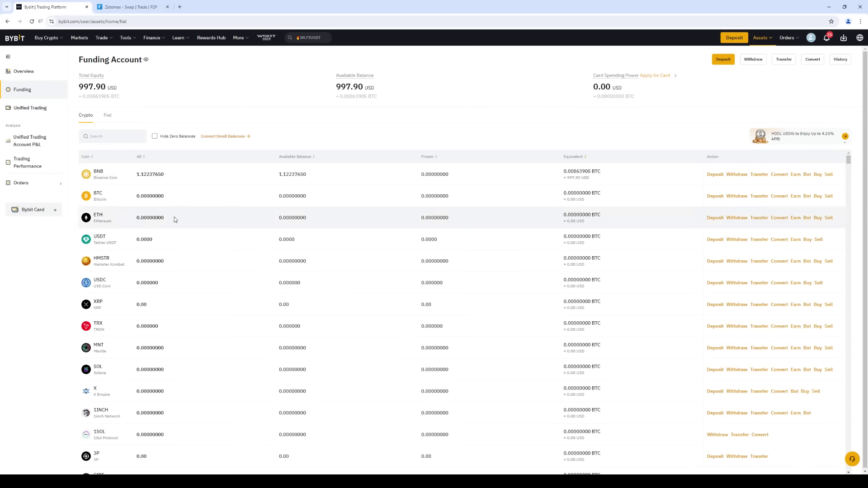
Fill a 1.1221765 BNB withdrawal to the pasted Zetomex address on BSC (BEP20) and confirm details.
{"action": "left_click", "coordinate": [733, 176]}
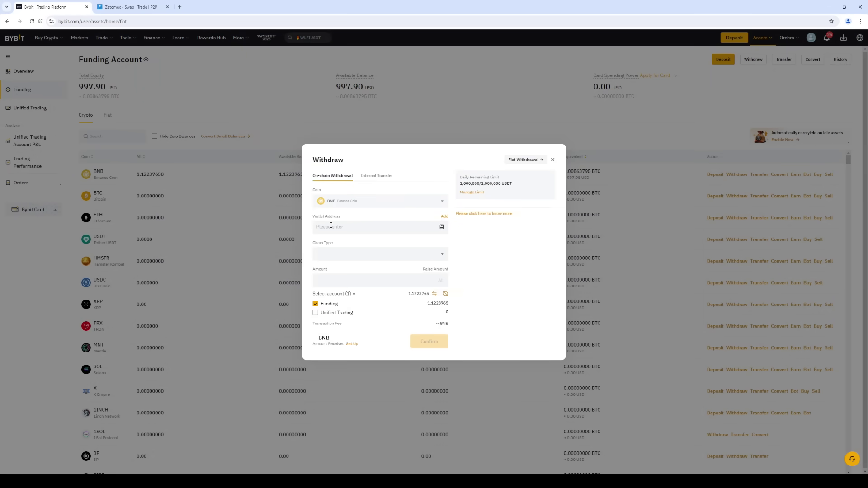
{"action": "left_click", "coordinate": [331, 225]}
{"action": "key", "text": "ctrl+v"}
{"action": "left_click", "coordinate": [476, 229]}
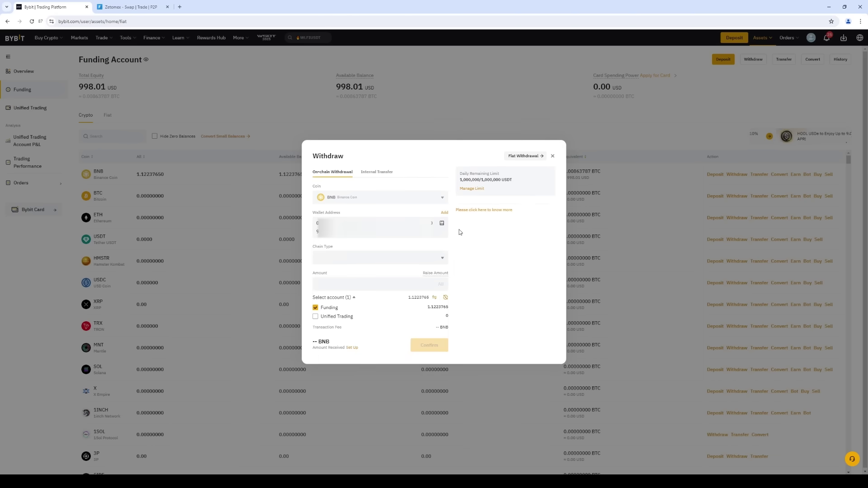
{"action": "left_click", "coordinate": [395, 262]}
{"action": "left_click", "coordinate": [371, 291]}
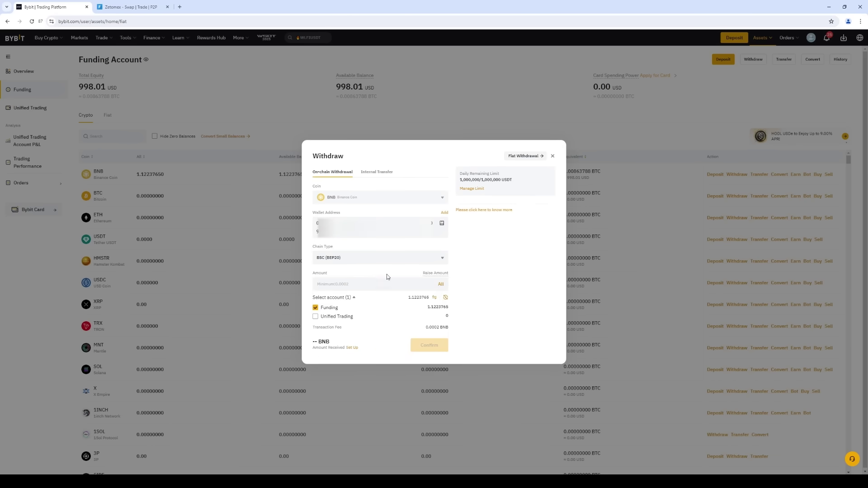
{"action": "left_click", "coordinate": [407, 284]}
{"action": "type", "text": "1.1221765"}
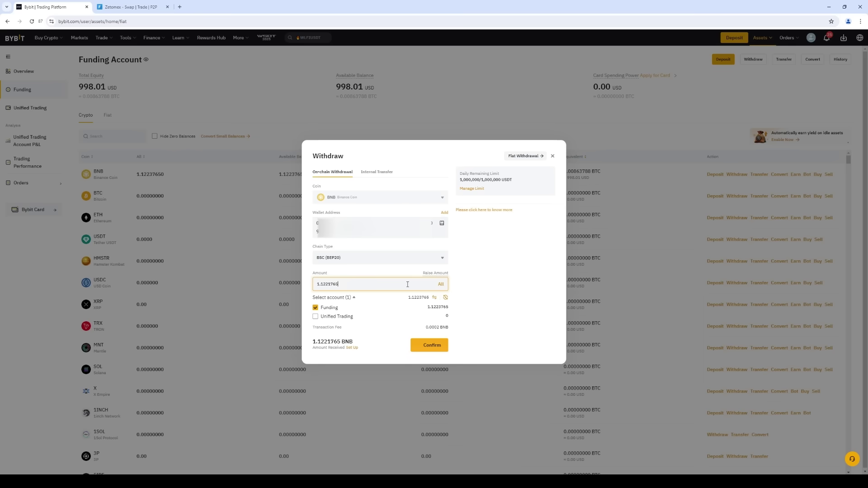
{"action": "left_click", "coordinate": [427, 346]}
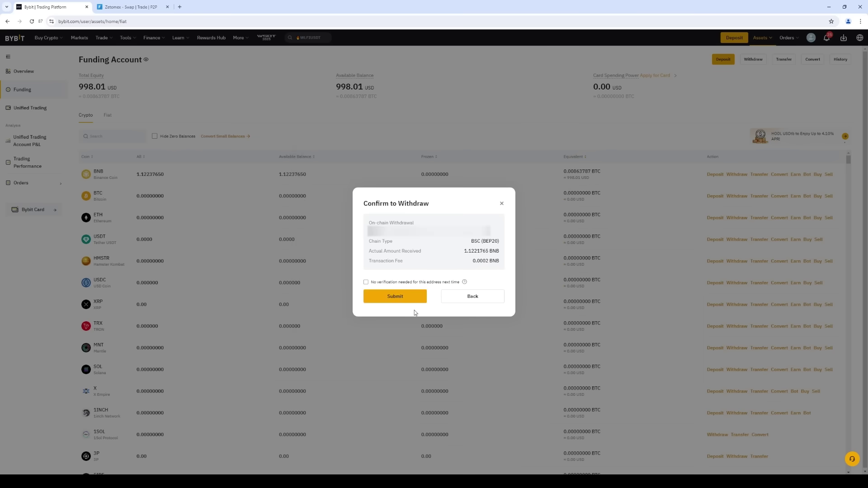
{"action": "left_click", "coordinate": [408, 297]}
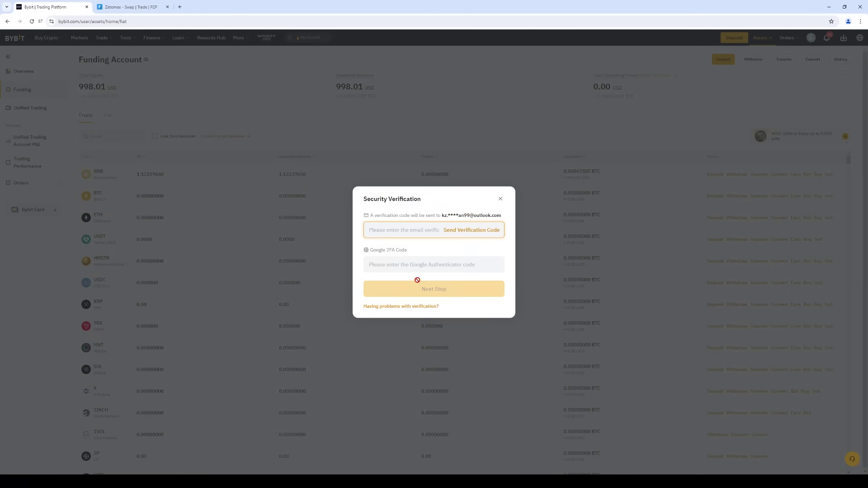
Enter the e-mail and Google 2FA verification codes to send the BNB withdrawal.
{"action": "left_click", "coordinate": [461, 231]}
{"action": "key", "text": "ctrl+v"}
{"action": "left_click", "coordinate": [430, 261]}
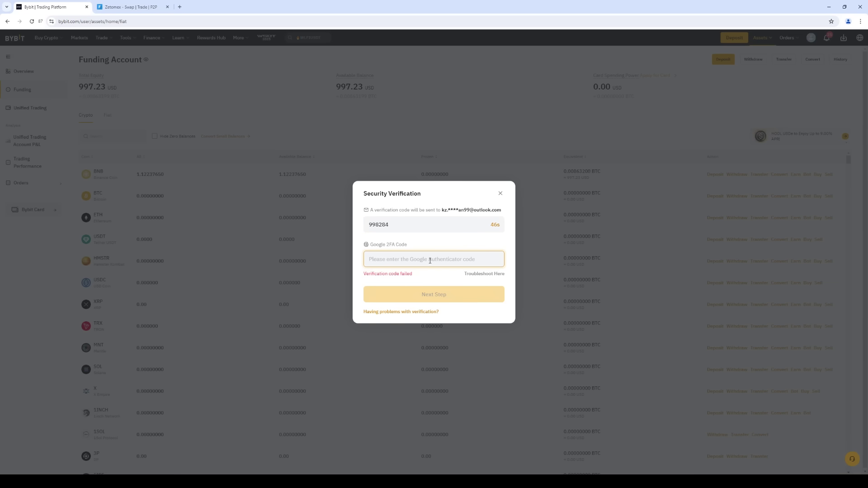
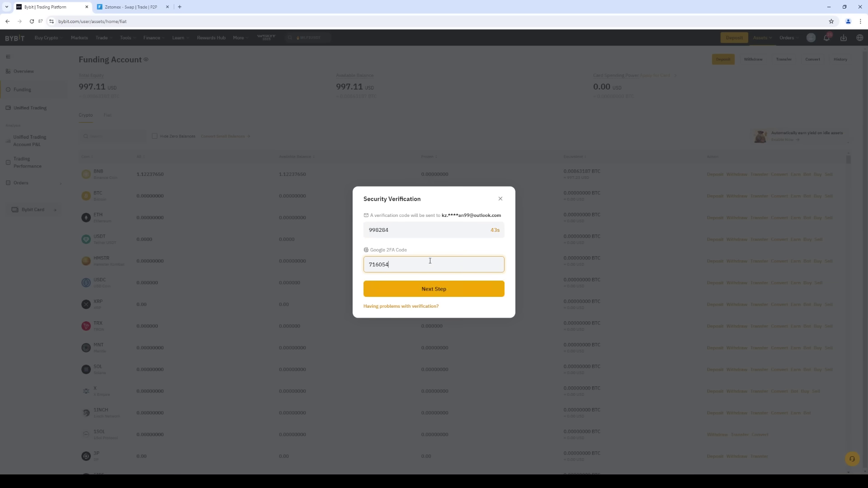
{"action": "left_click", "coordinate": [436, 289]}
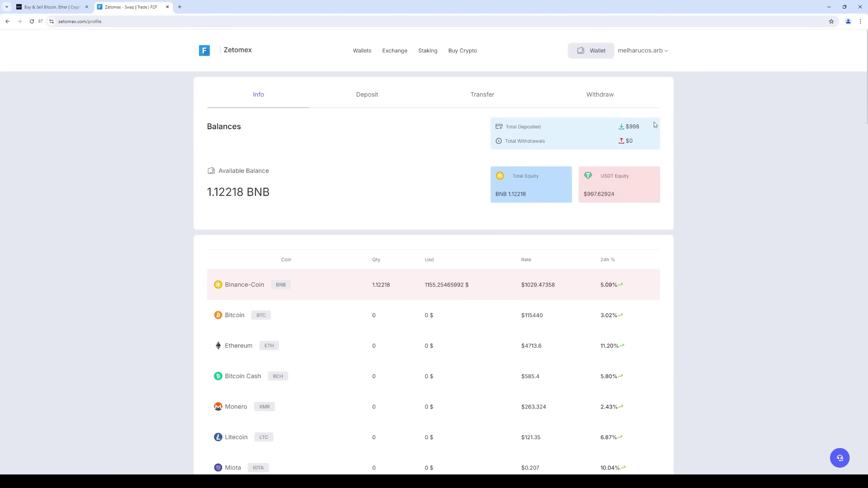
Check Zetomex's history for the completed 1.12218 BNB deposit, then go to the Exchange page.
{"action": "left_click", "coordinate": [657, 50]}
{"action": "left_click", "coordinate": [615, 86]}
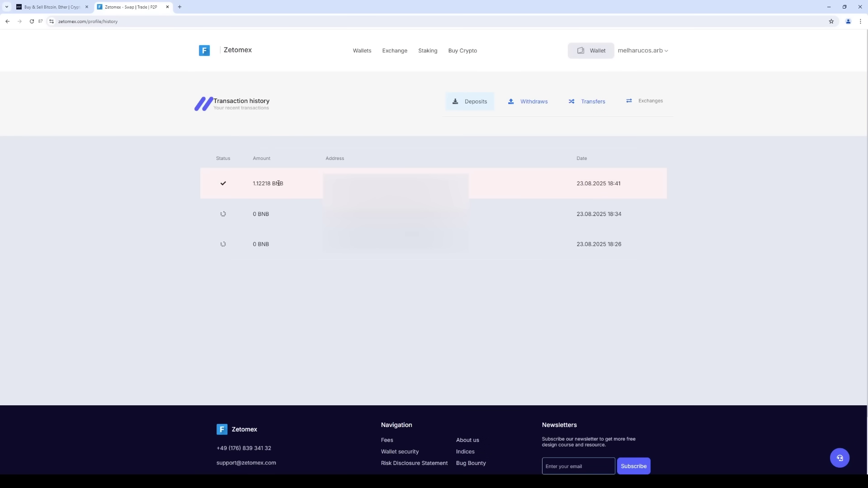
{"action": "left_click", "coordinate": [393, 51]}
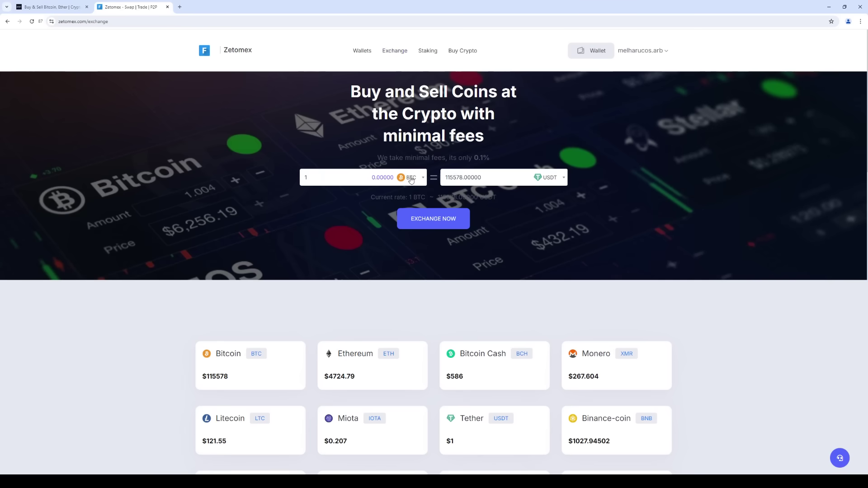
Swap the entire 1.12218 BNB balance into USDT using Zetomex's exchange form.
{"action": "left_click", "coordinate": [412, 177]}
{"action": "scroll", "coordinate": [409, 213], "scroll_direction": "down", "scroll_amount": 2}
{"action": "left_click", "coordinate": [411, 199]}
{"action": "left_click", "coordinate": [385, 179]}
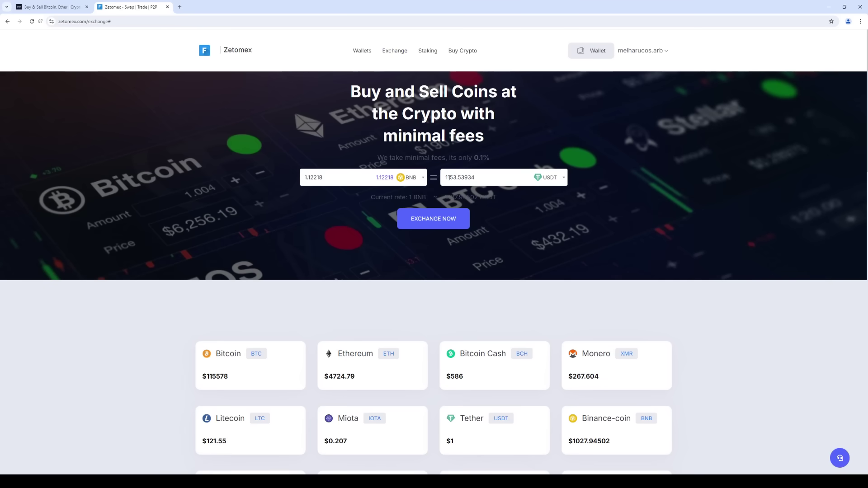
{"action": "left_click", "coordinate": [435, 227]}
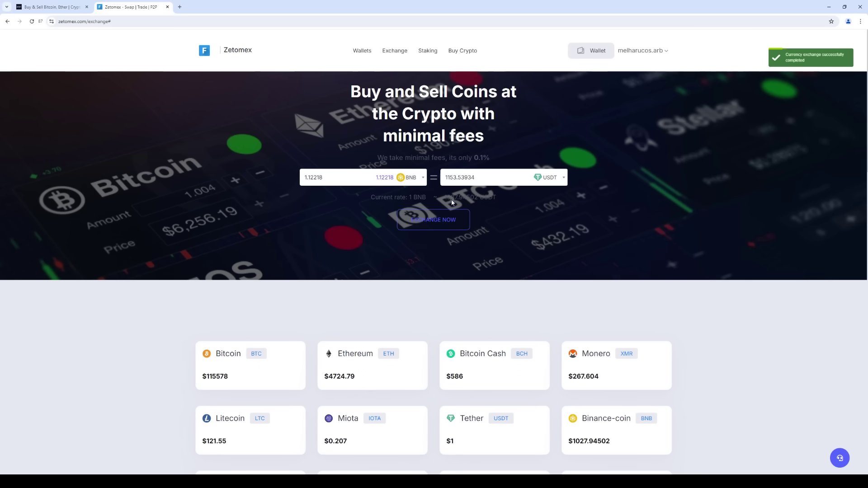
Prepare a Zetomex withdrawal of 1150 USDT on BEP-20, then switch to the Bybit tab.
{"action": "left_click", "coordinate": [363, 52]}
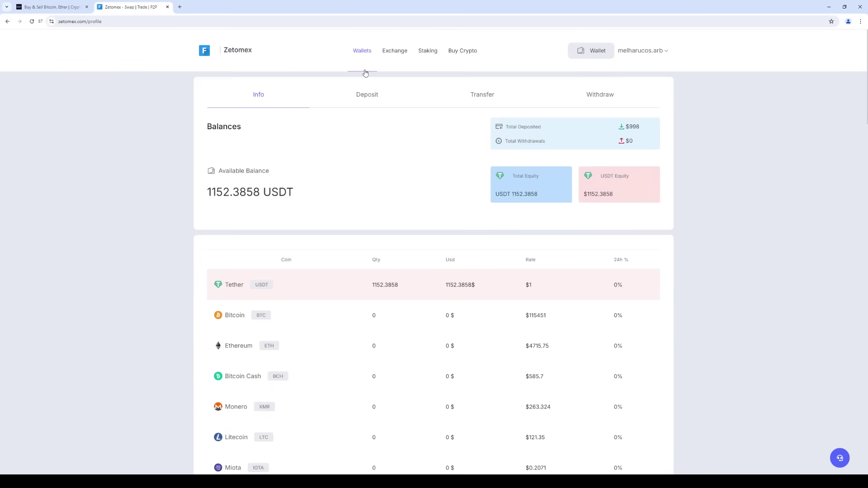
{"action": "left_click", "coordinate": [588, 97]}
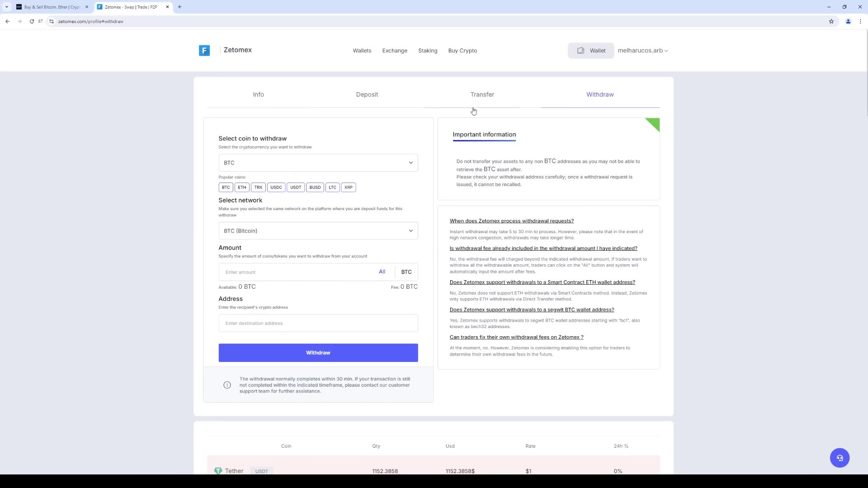
{"action": "left_click", "coordinate": [295, 189]}
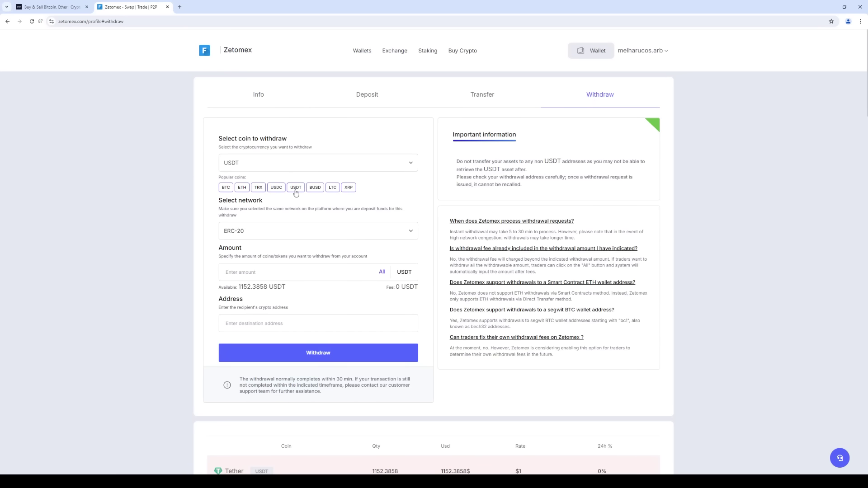
{"action": "left_click", "coordinate": [267, 235]}
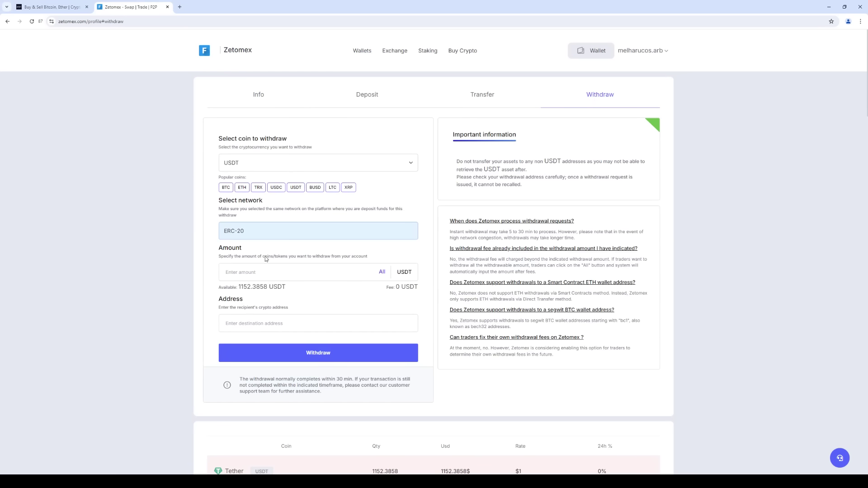
{"action": "left_click", "coordinate": [265, 261]}
{"action": "left_click", "coordinate": [255, 272]}
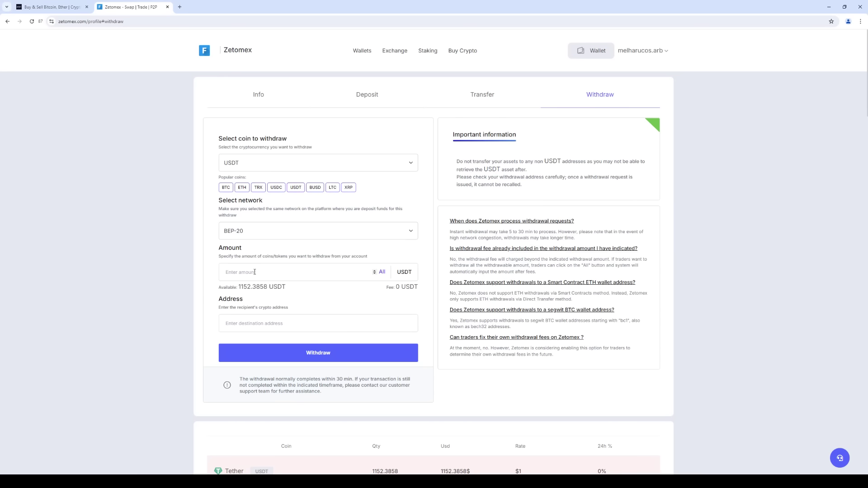
{"action": "type", "text": "1150"}
{"action": "left_click", "coordinate": [51, 7]}
Choose USDT on BSC (BEP20) in Bybit's deposit page, acknowledge the notice, and copy the address.
{"action": "mouse_move", "coordinate": [101, 37]}
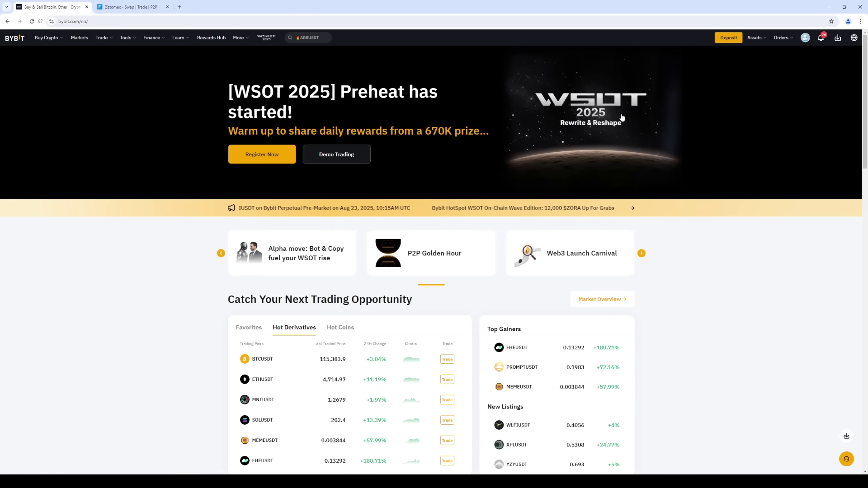
{"action": "left_click", "coordinate": [728, 38]}
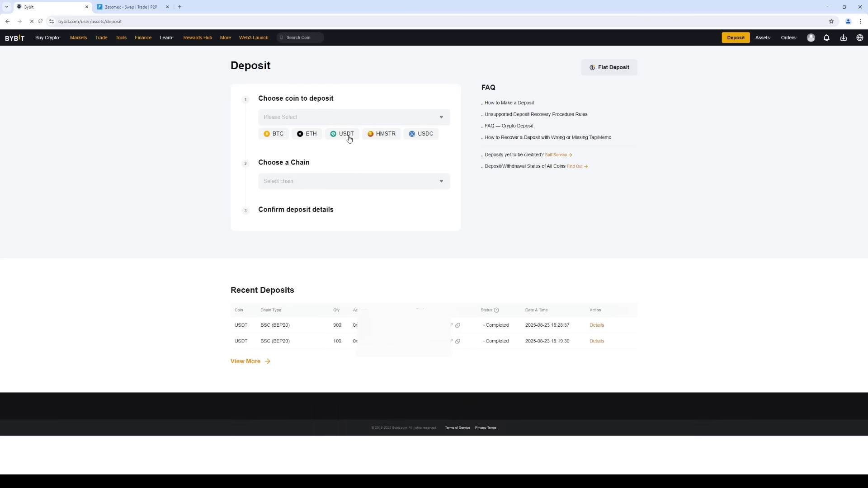
{"action": "left_click", "coordinate": [343, 134]}
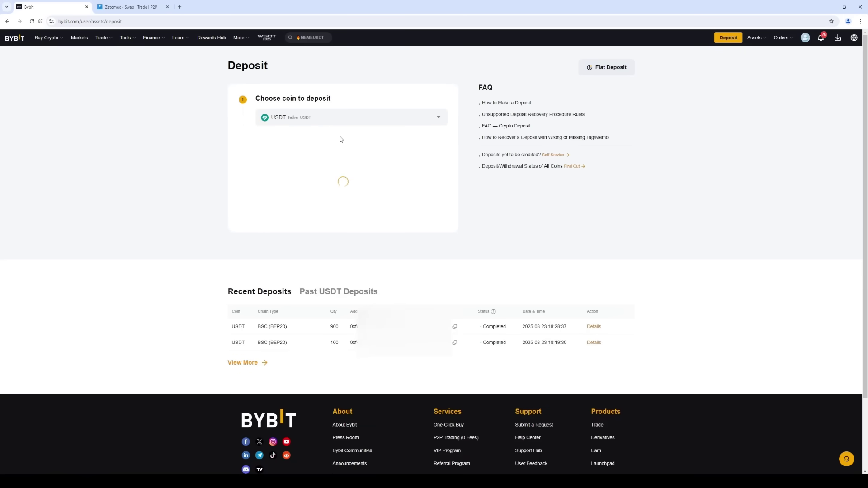
{"action": "left_click", "coordinate": [333, 165]}
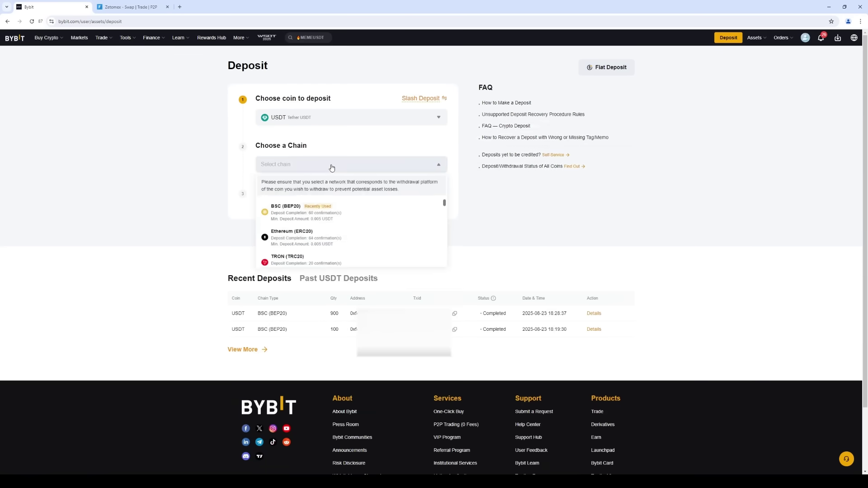
{"action": "left_click", "coordinate": [341, 213]}
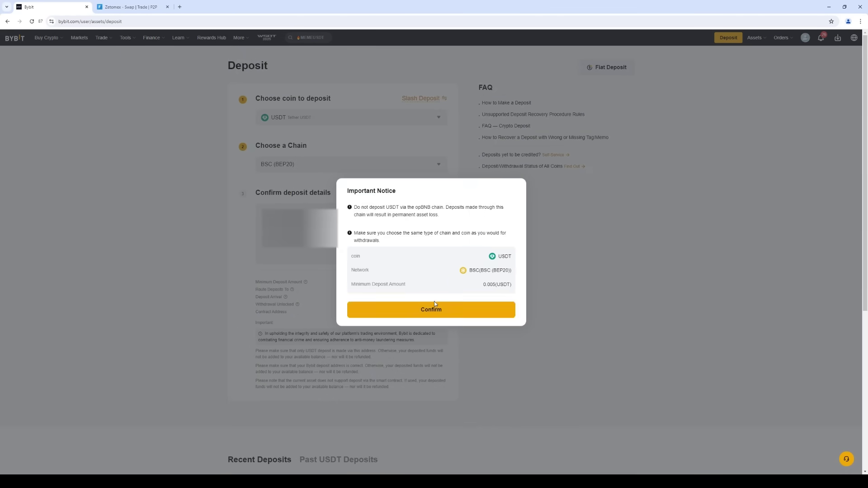
{"action": "left_click", "coordinate": [433, 308]}
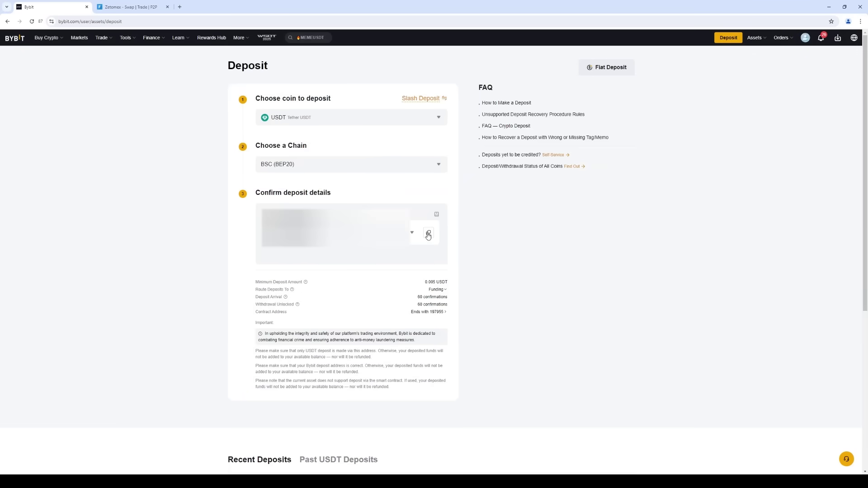
{"action": "left_click", "coordinate": [428, 234]}
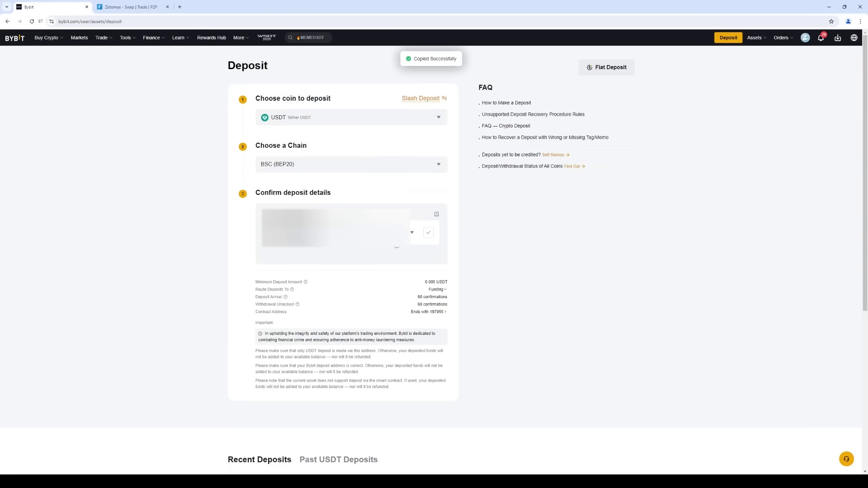
Submit the 1150 USDT withdrawal to the Bybit address in Zetomex and acknowledge the success message.
{"action": "left_click", "coordinate": [145, 7]}
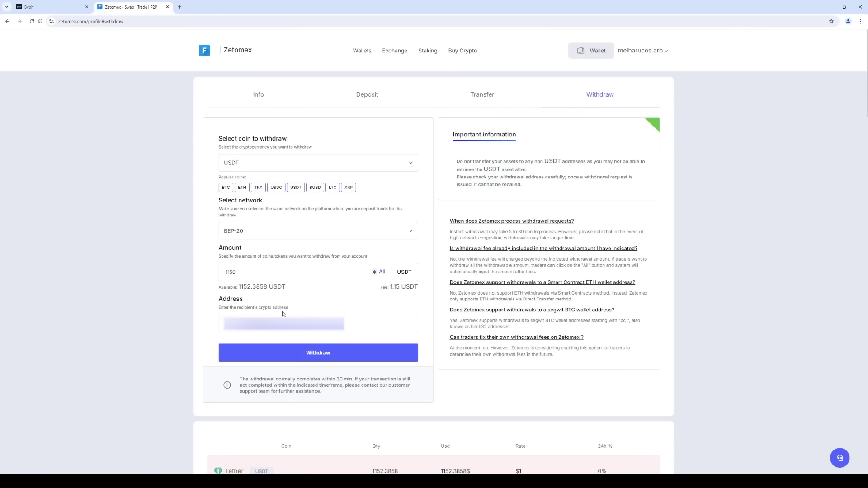
{"action": "left_click", "coordinate": [389, 353]}
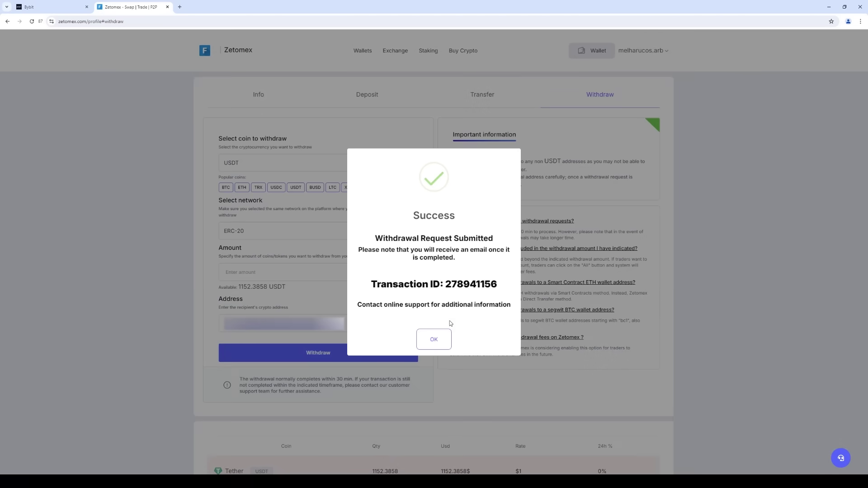
{"action": "left_click", "coordinate": [434, 340]}
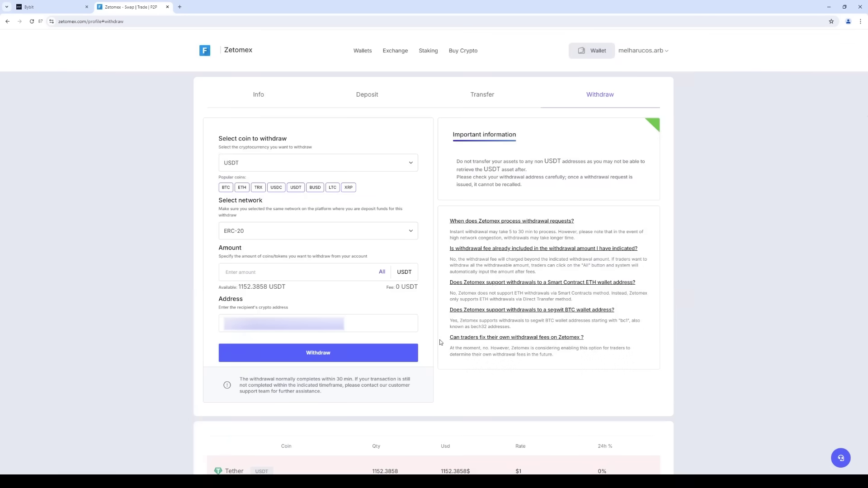
Show the Zetomex withdrawal history to confirm the 1150 USDT withdrawal is pending.
{"action": "mouse_move", "coordinate": [652, 53]}
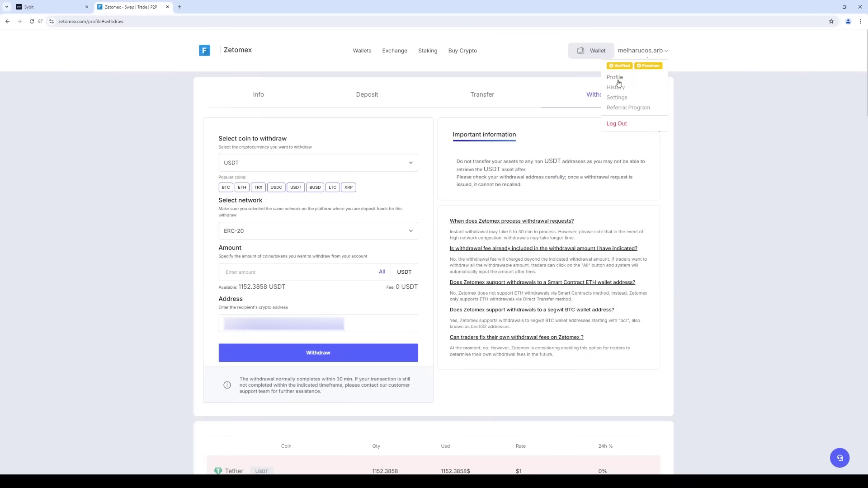
{"action": "left_click", "coordinate": [616, 93]}
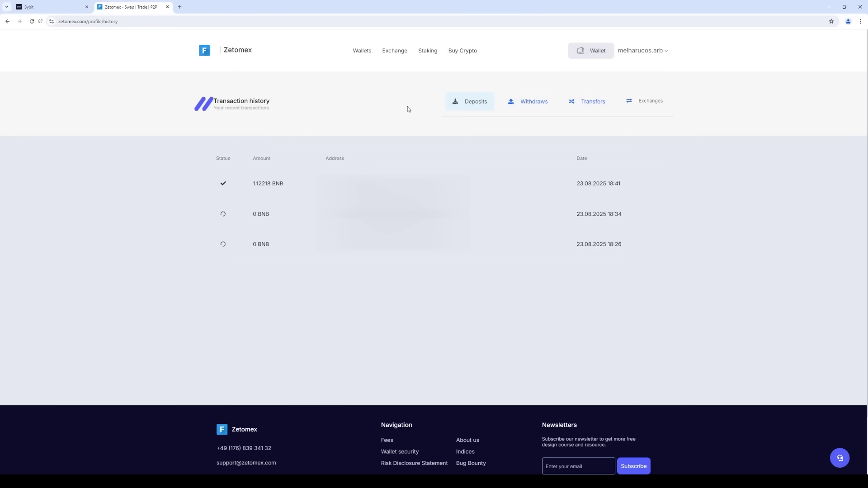
{"action": "left_click", "coordinate": [524, 104]}
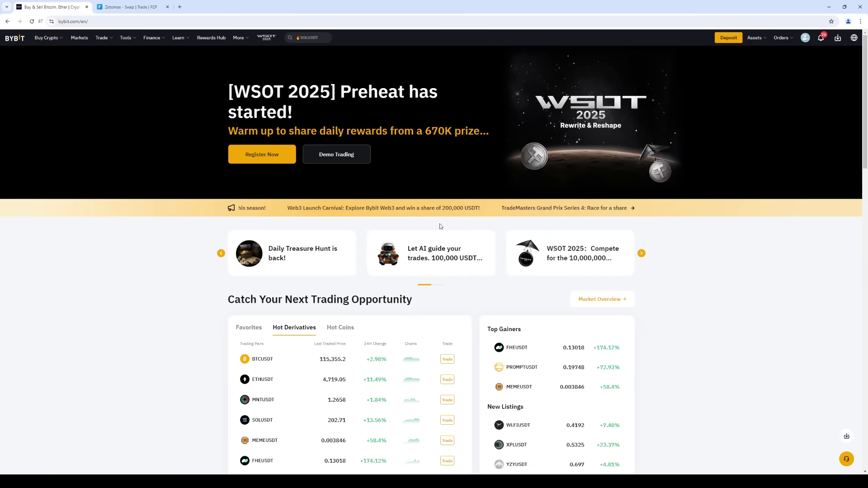
Check Bybit's Recent Deposits for the pending 1148.5 USDT BSC (BEP20) deposit.
{"action": "left_click", "coordinate": [727, 40]}
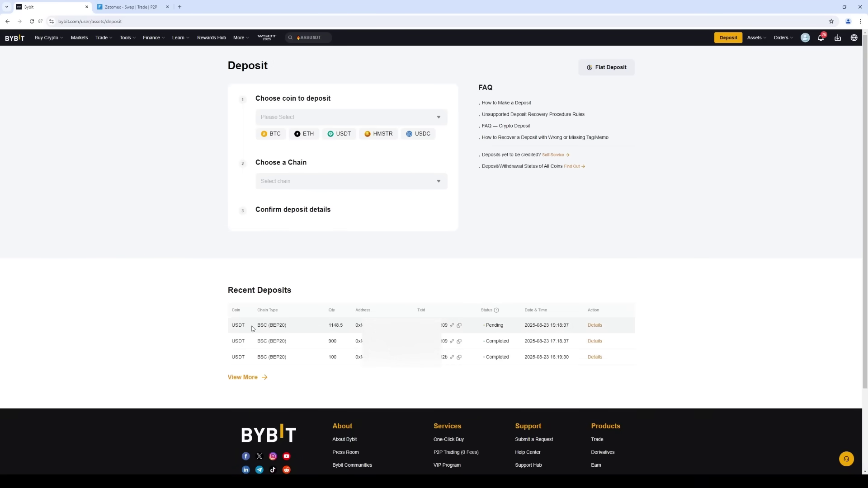
{"action": "left_click_drag", "start_coordinate": [330, 326], "coordinate": [342, 327]}
{"action": "left_click", "coordinate": [342, 326]}
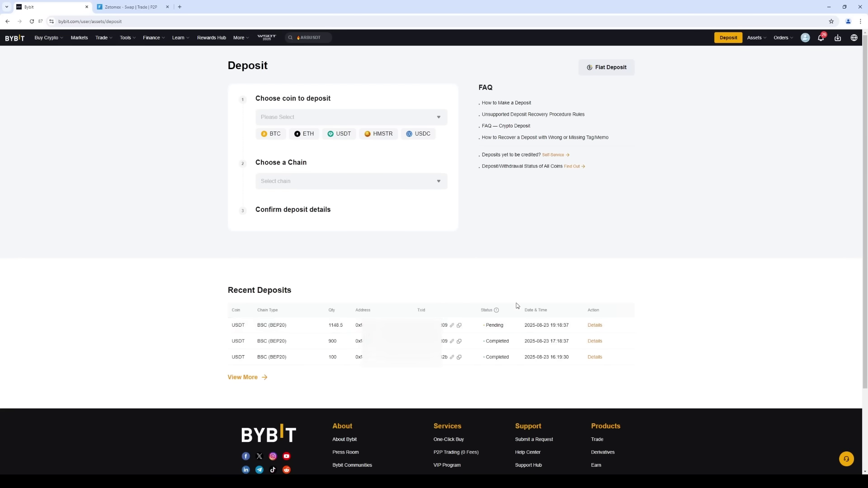